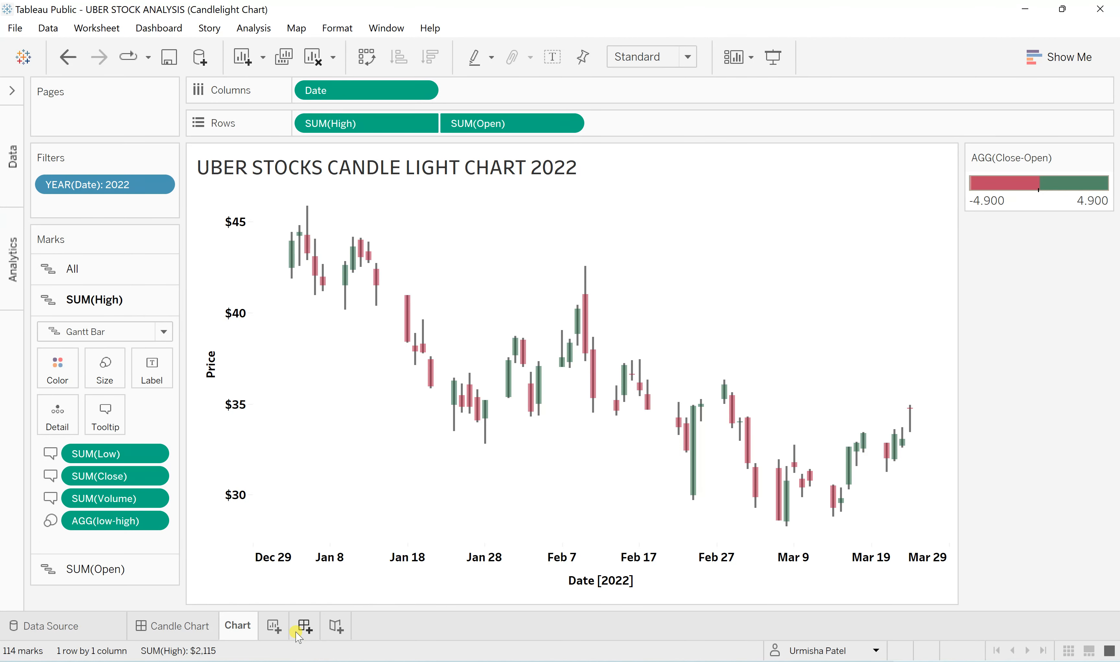
- Create a new dashboard, set its object layout to Tiled and add an image object to it
left_click(303, 627)
left_click(8, 92)
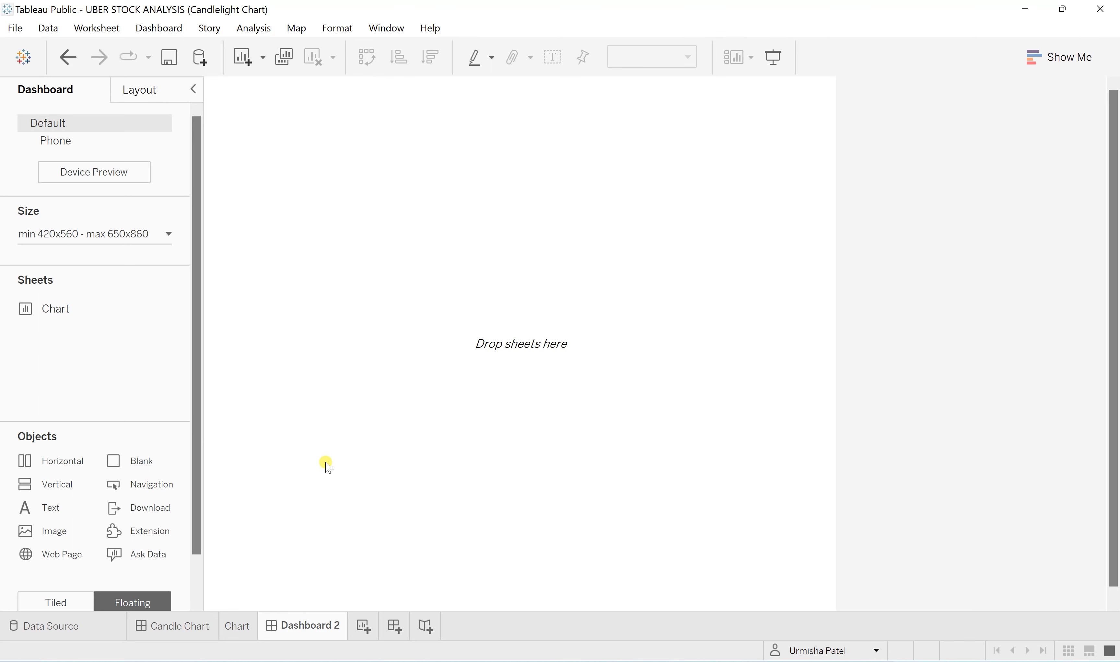
left_click(64, 606)
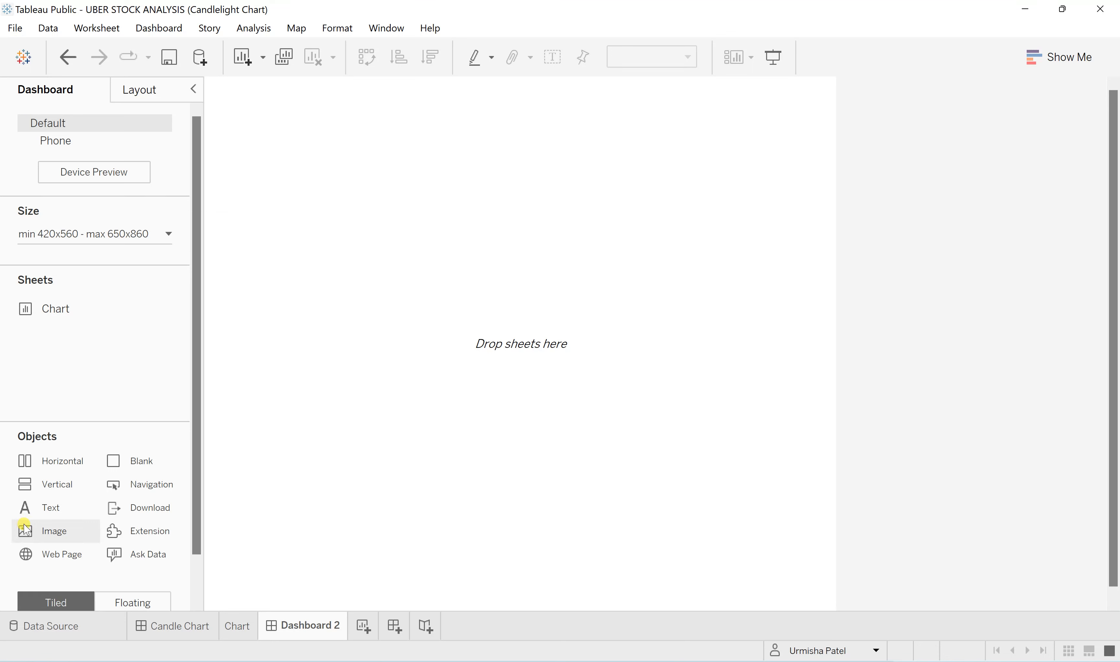
double_click(36, 538)
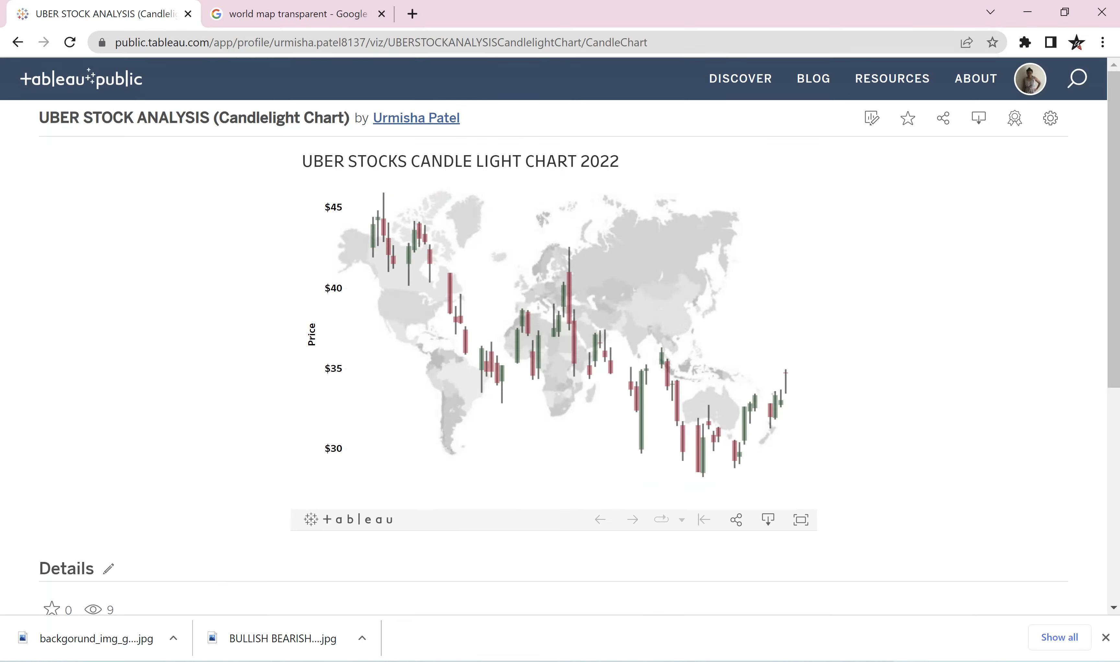
- Switch to the browser and look through the Google Images results for "world map transparent", then return to Tableau Public
left_click(251, 14)
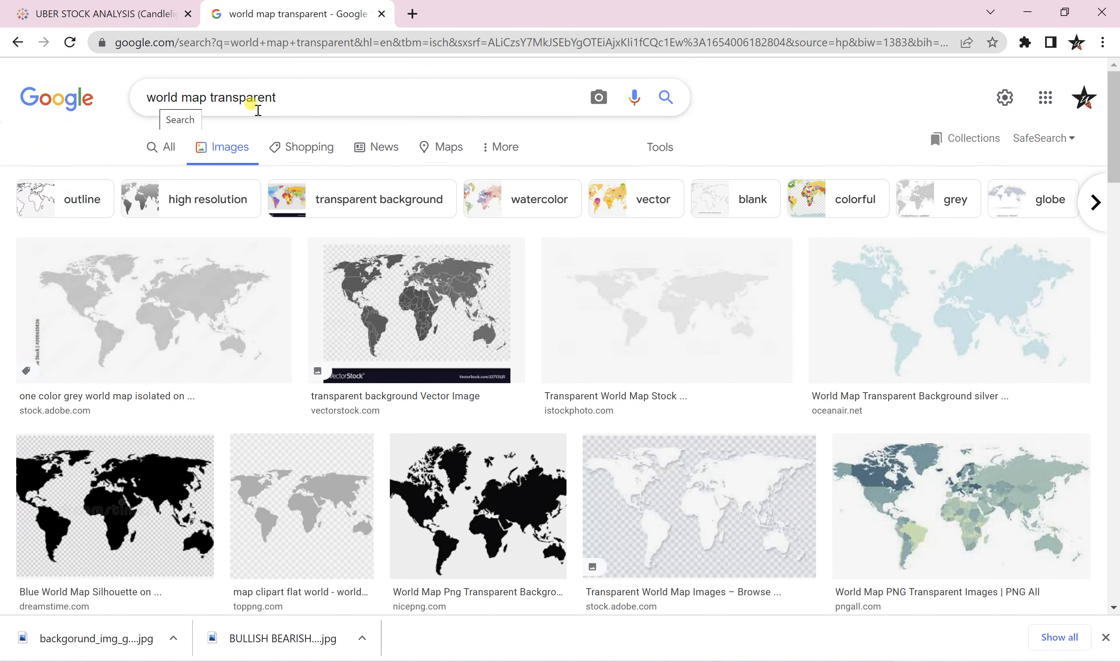
scroll(443, 479, "down", 3)
scroll(550, 400, "down", 8)
scroll(550, 401, "up", 10)
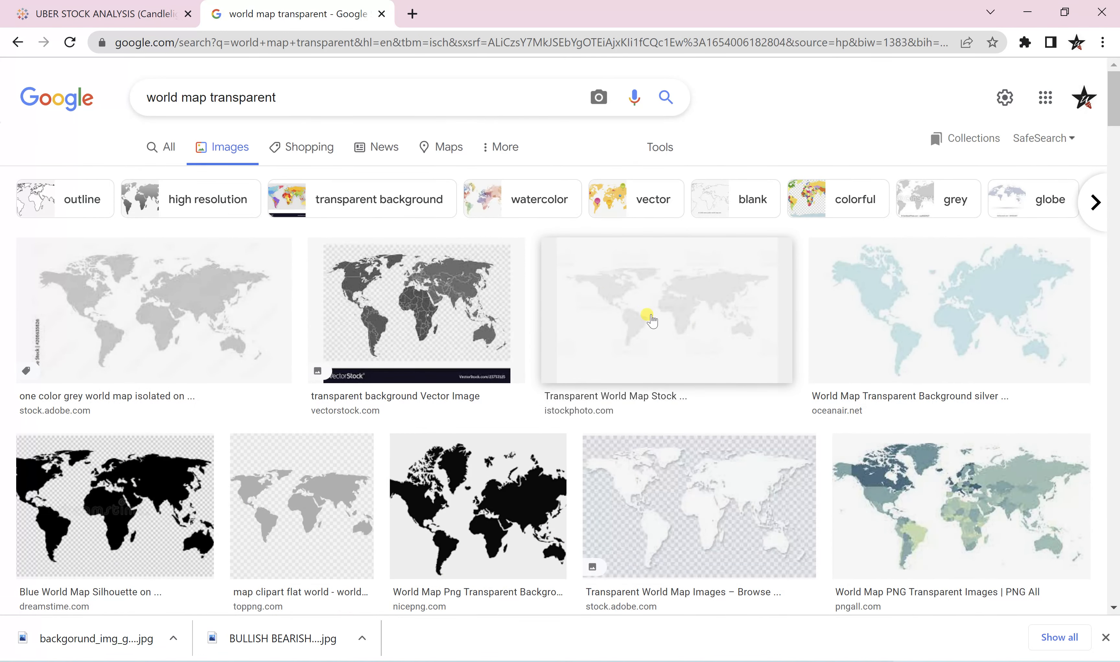
scroll(706, 327, "down", 10)
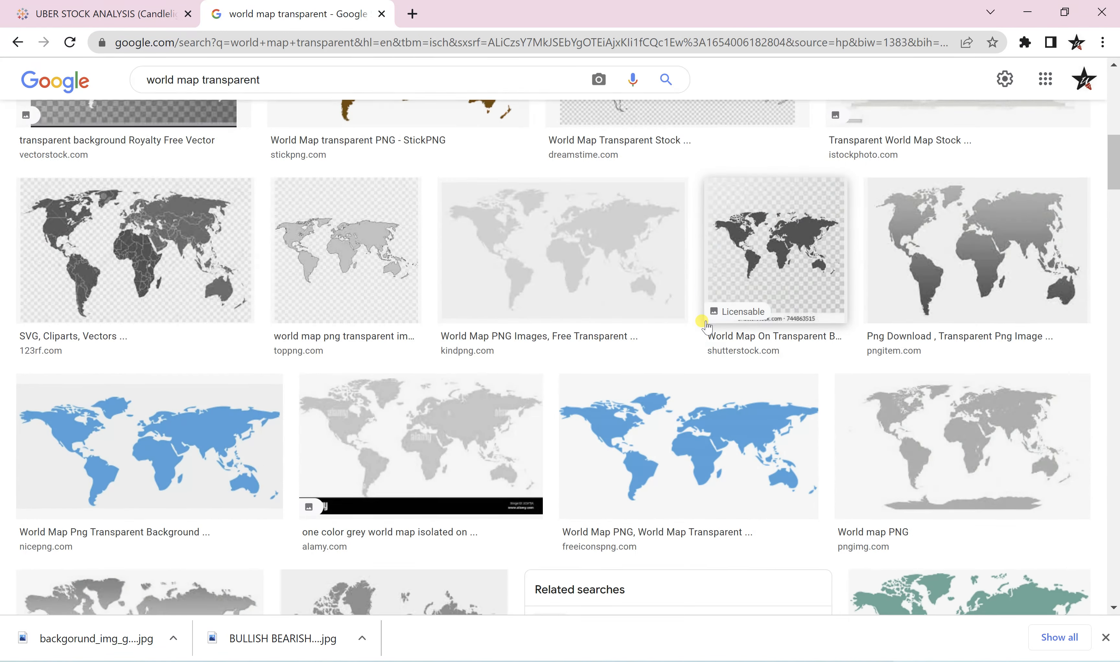
scroll(708, 331, "up", 9)
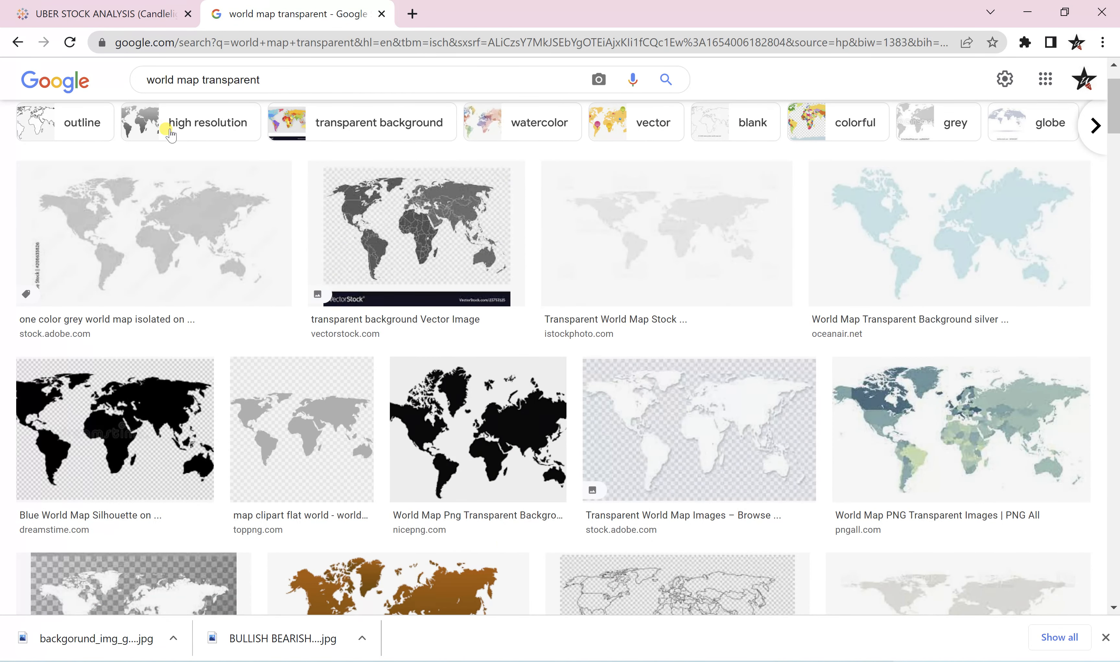
left_click(113, 14)
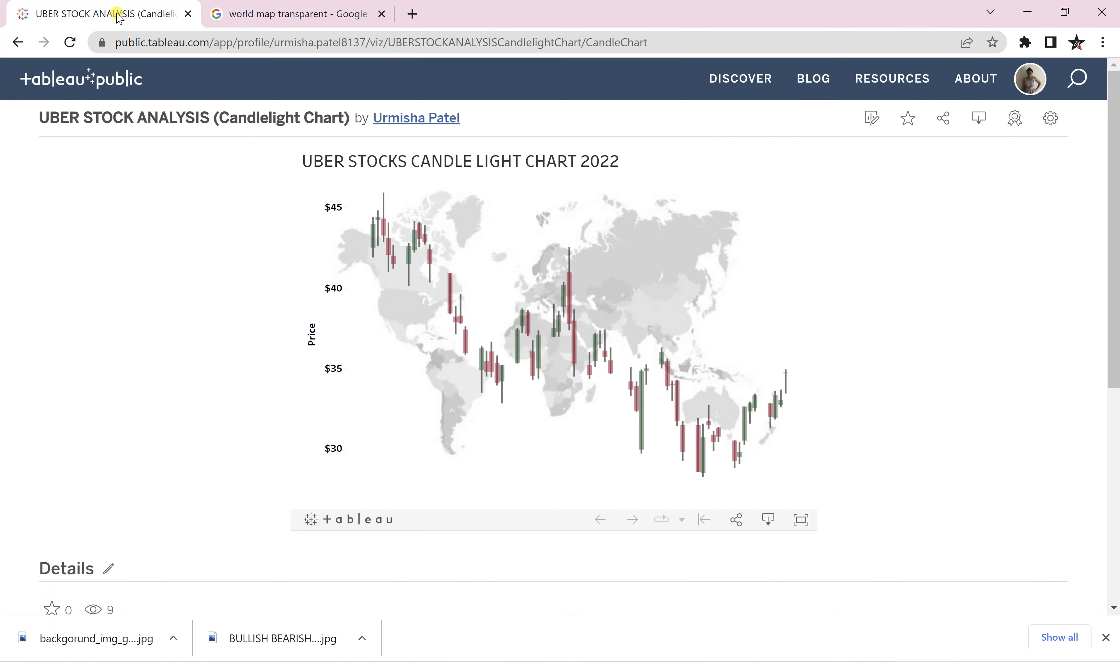
left_click(426, 661)
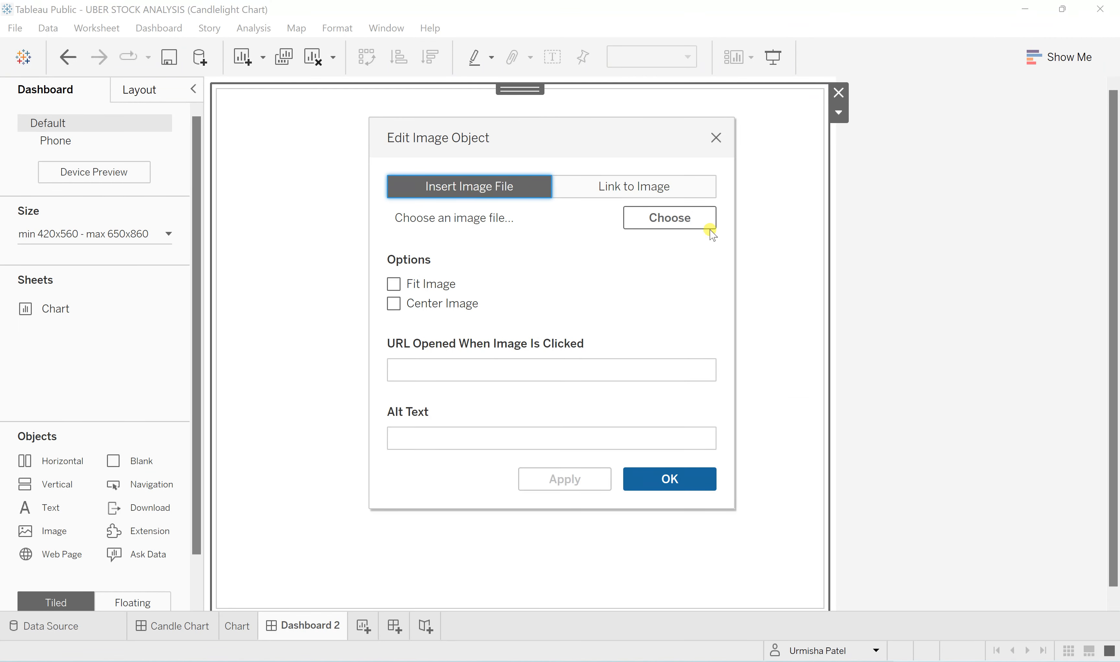
- Insert backgorund_img_greyscale.jpg in the image object with Fit Image and Center Image enabled
left_click(661, 220)
left_click(539, 236)
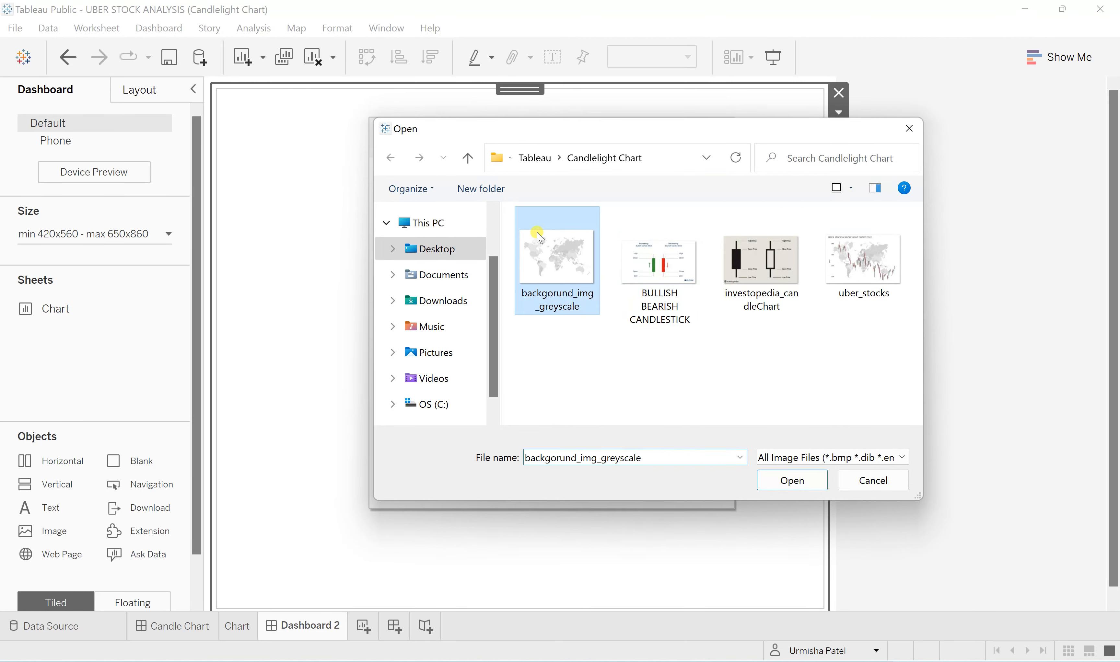
left_click(792, 481)
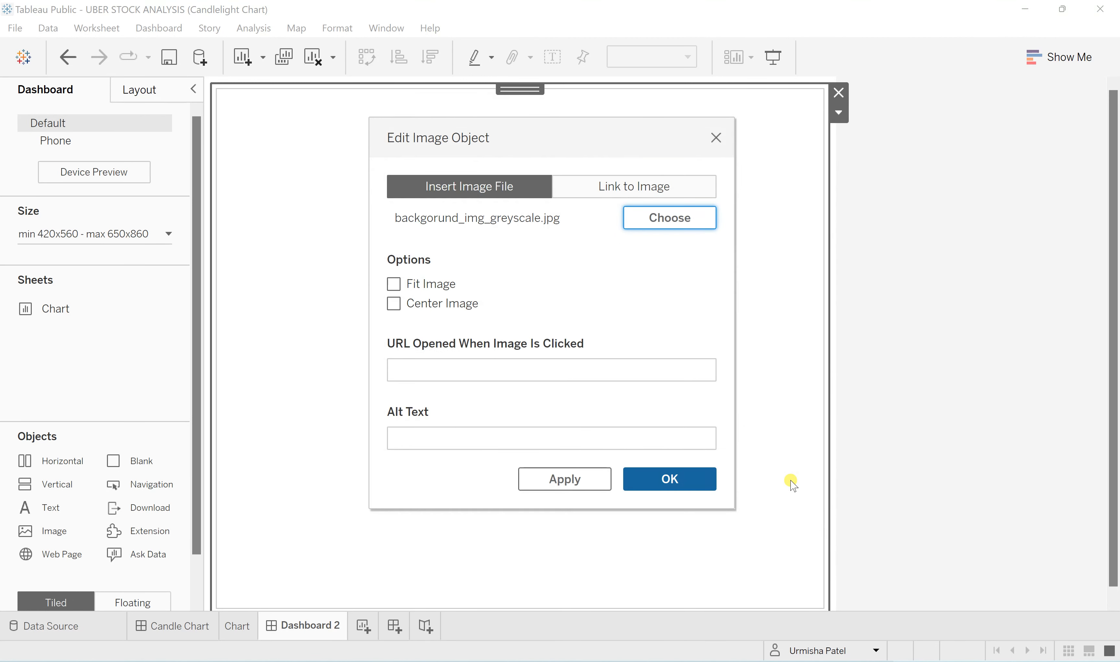
left_click(393, 285)
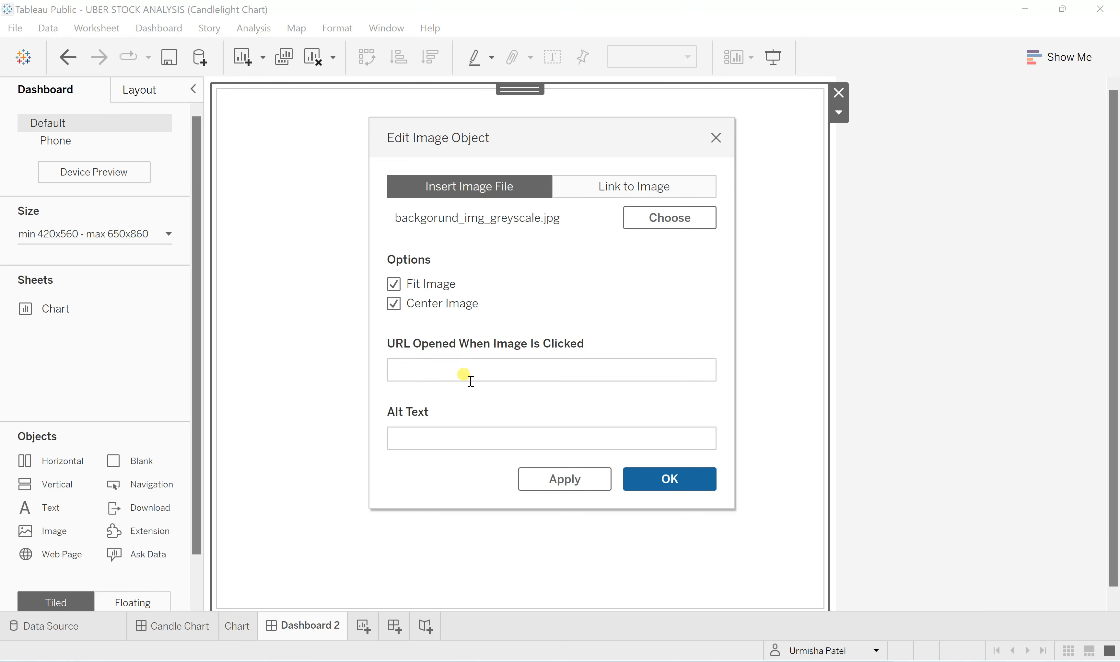
left_click(573, 486)
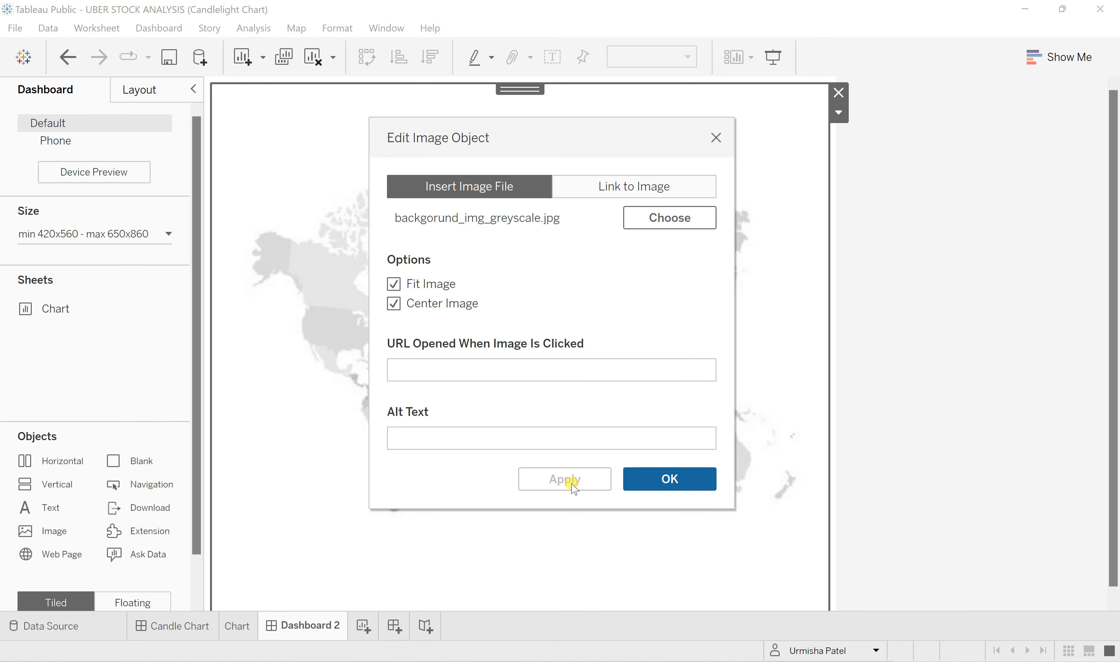
left_click(683, 487)
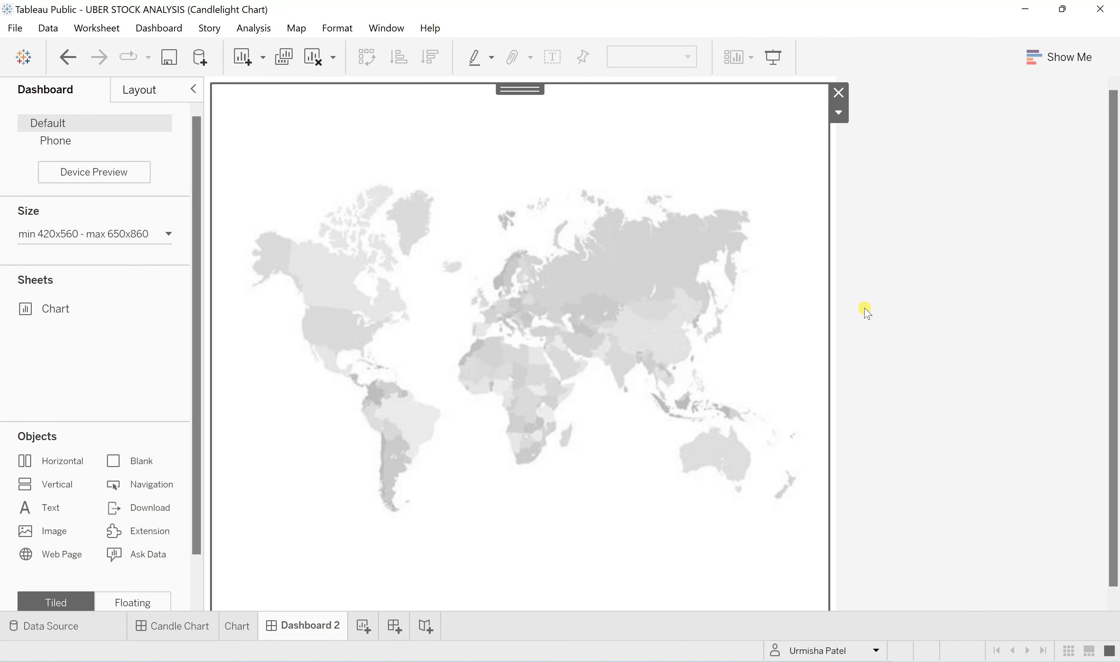
scroll(857, 326, "down", 1)
scroll(660, 324, "up", 1)
left_click(77, 373)
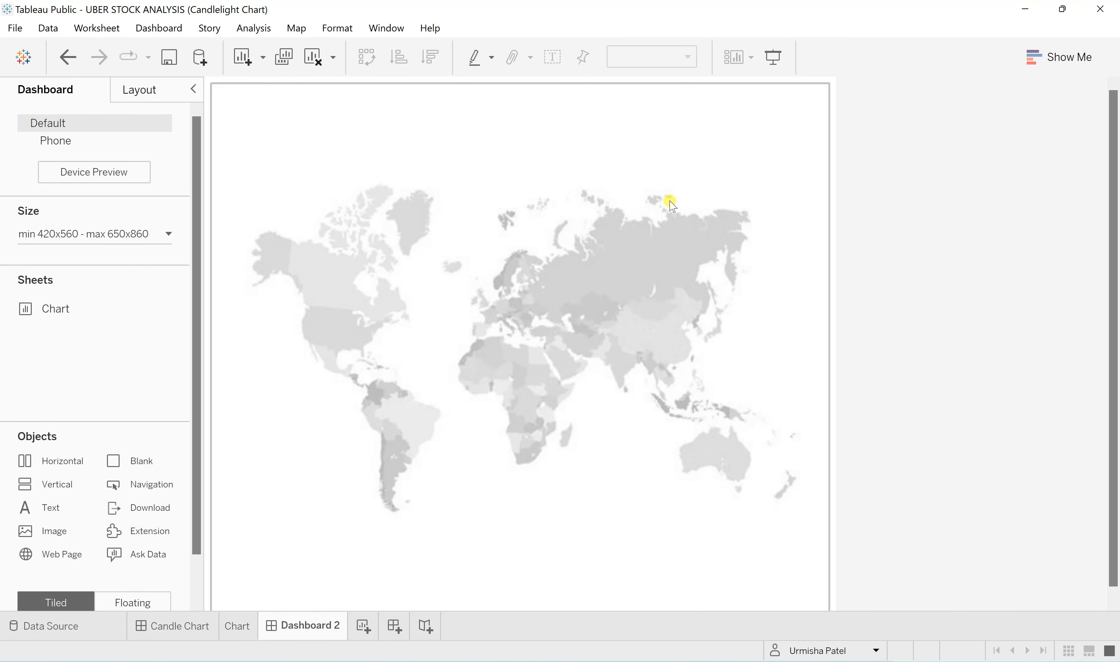
- Try to place the Chart sheet as a tiled object on the dashboard alongside the map image, and undo the placement
mouse_move(54, 313)
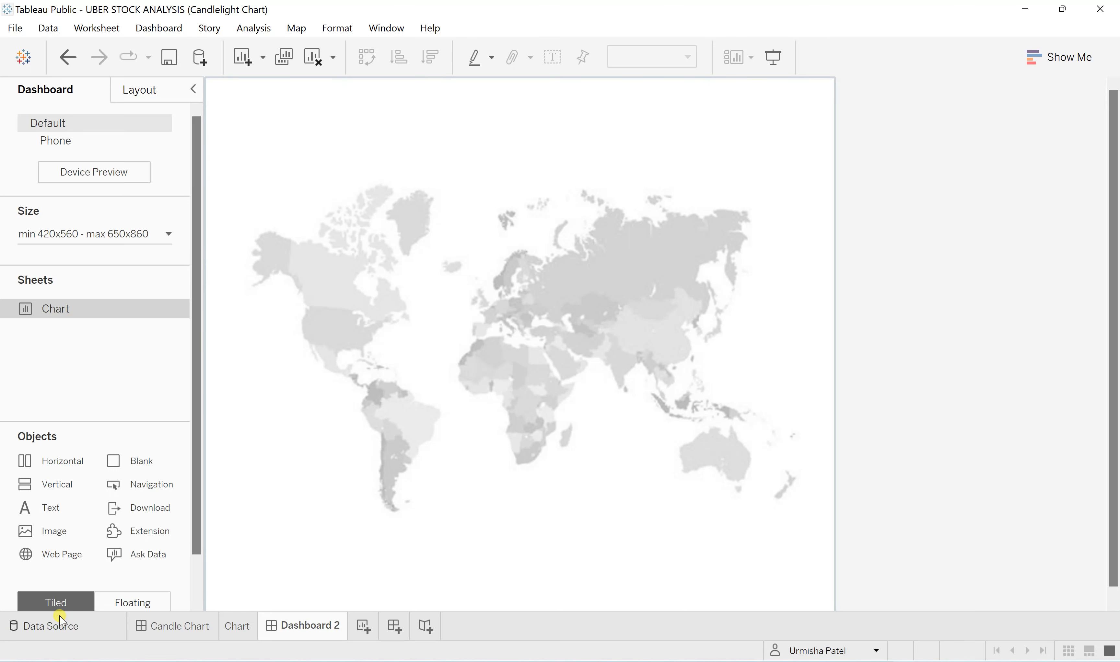
left_click(50, 309)
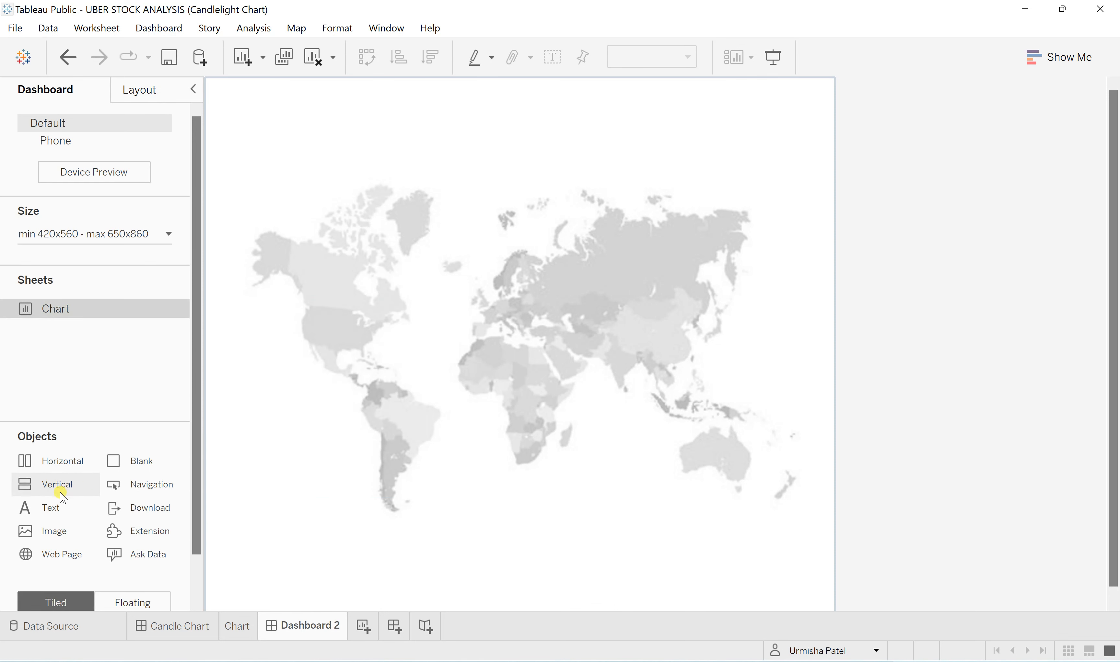
left_click(28, 308)
left_click_drag(28, 309, 330, 313)
left_click(609, 210)
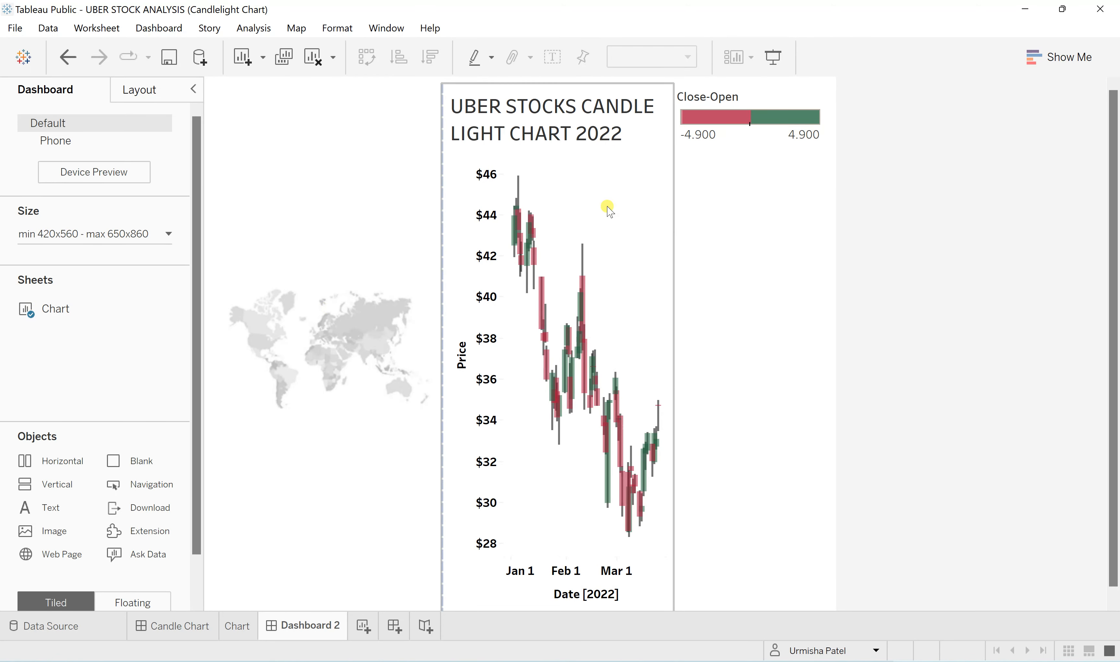
key("Delete")
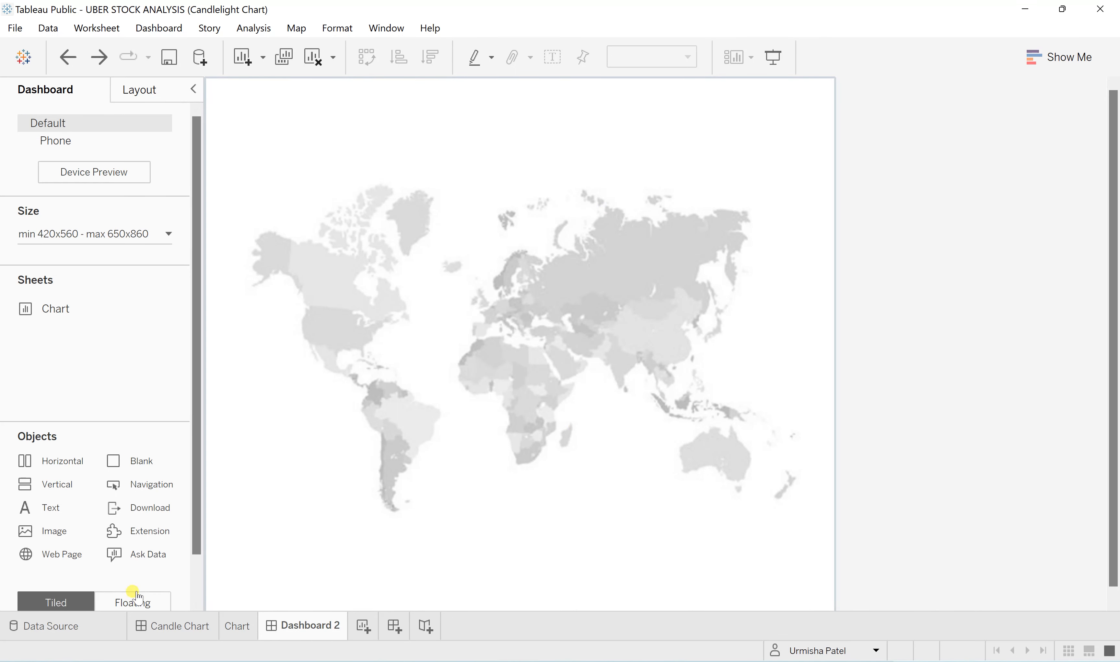
- Place the Chart sheet as a floating object, enlarge it to cover the map image, and remove the Close-Open colour legend
left_click(133, 603)
left_click_drag(42, 309, 227, 115)
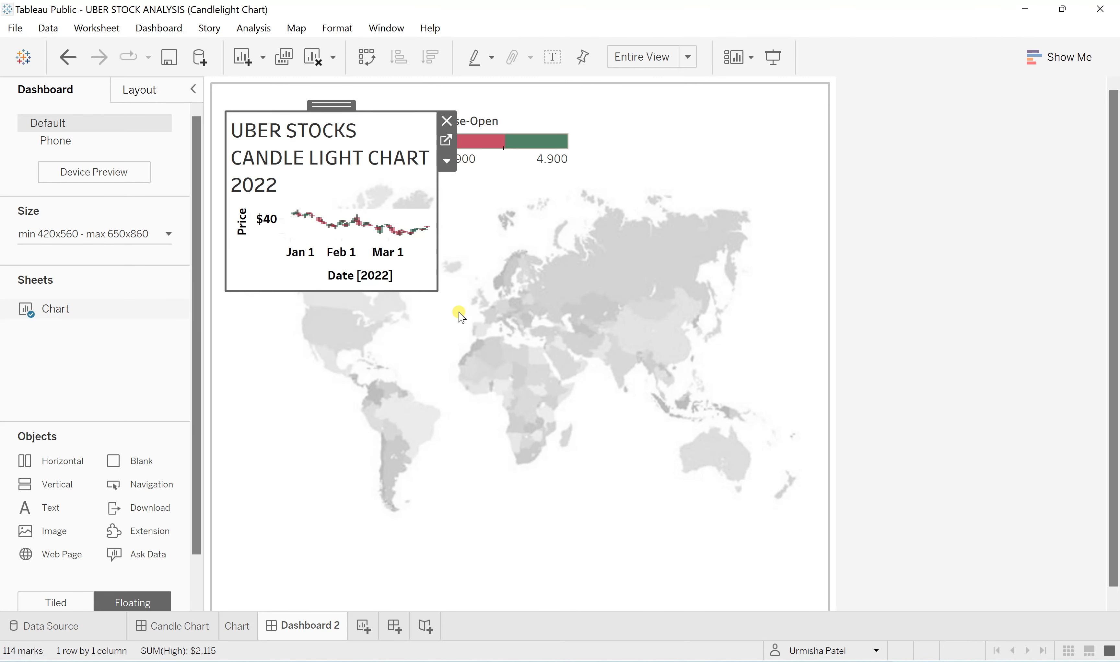
left_click_drag(431, 289, 815, 574)
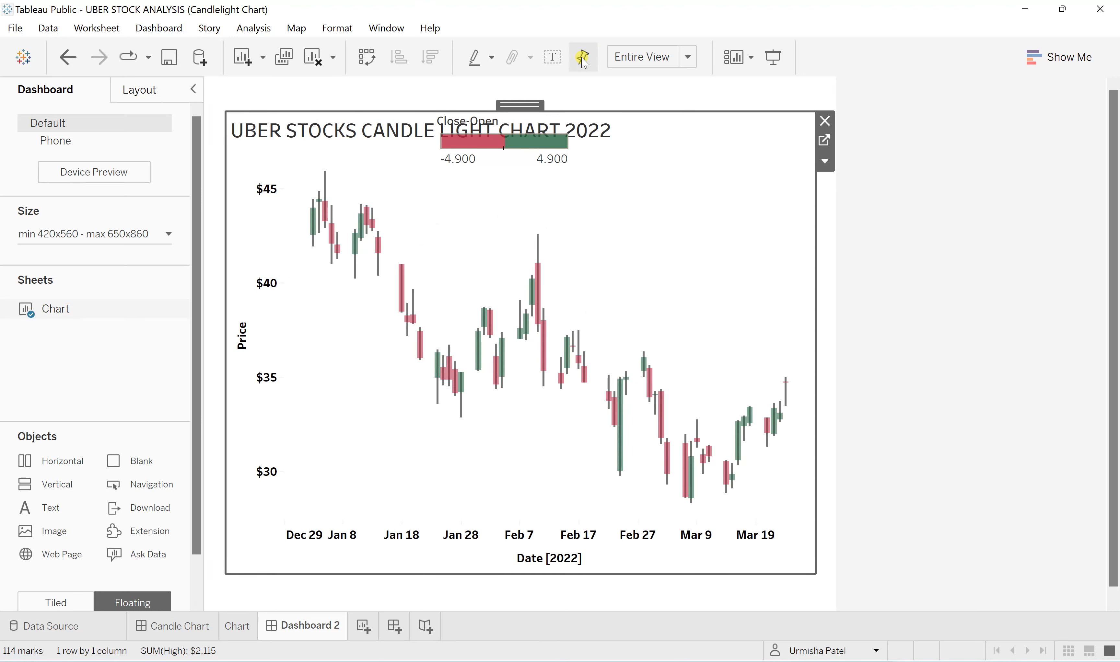
left_click(527, 124)
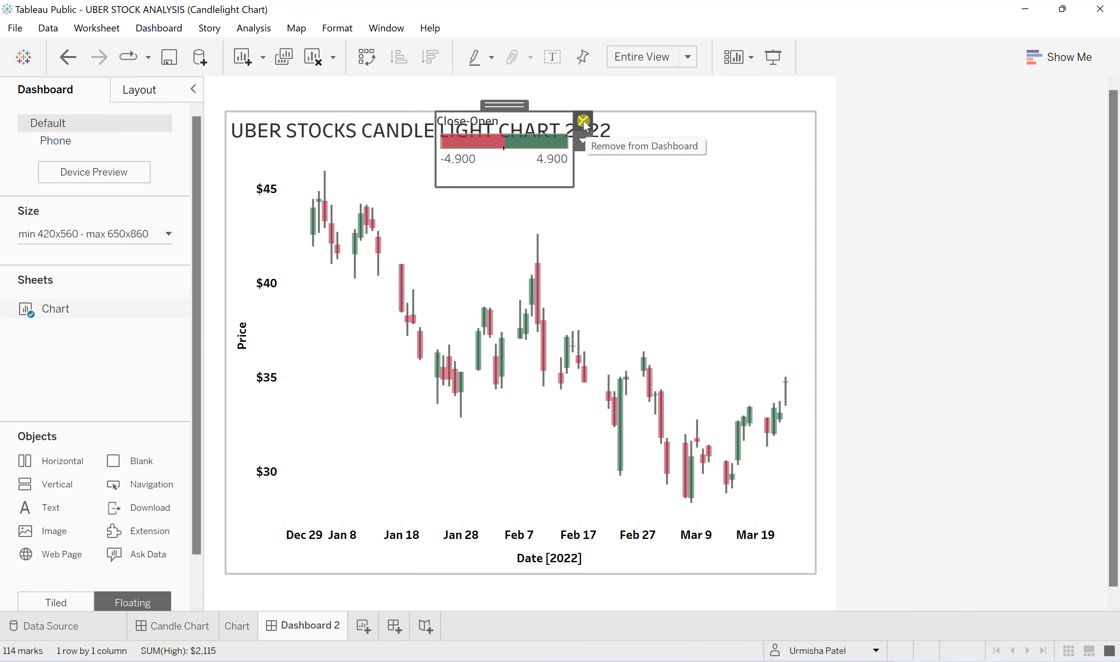
left_click(584, 121)
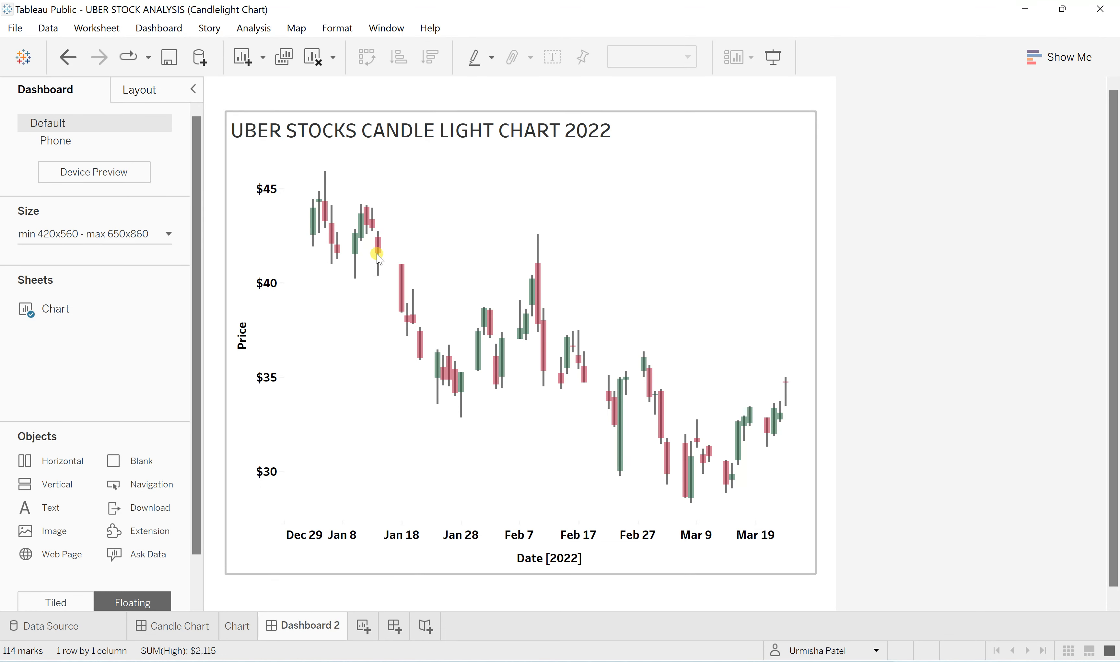
- Set the chart's default worksheet shading to None so the map image shows through
right_click(263, 435)
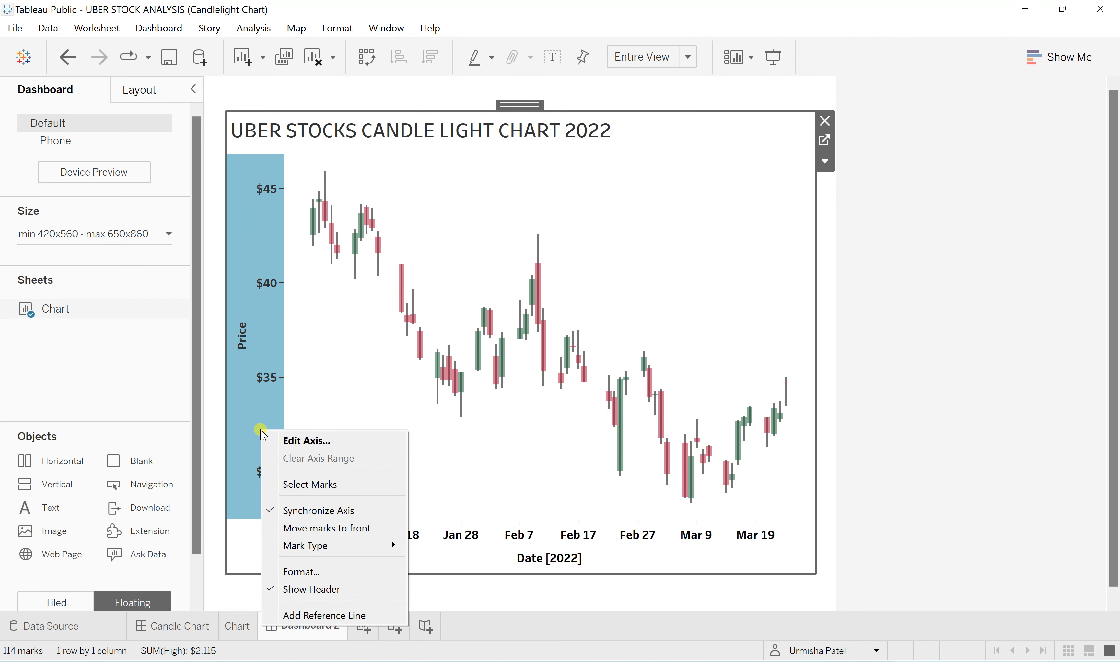
left_click(332, 386)
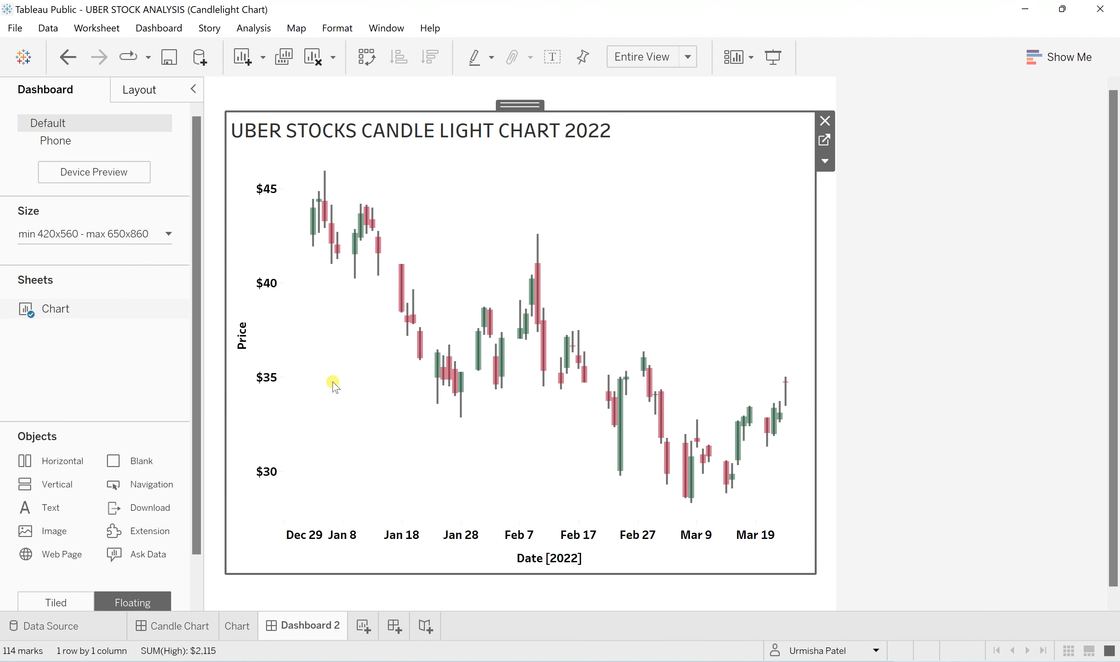
right_click(348, 352)
left_click(376, 430)
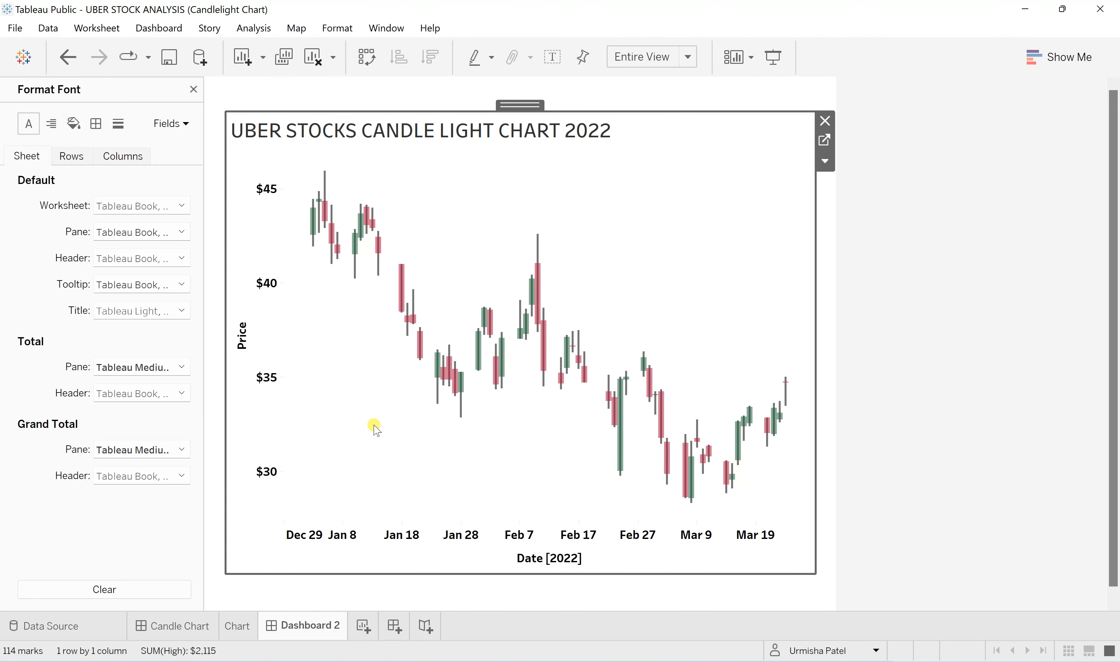
left_click(72, 124)
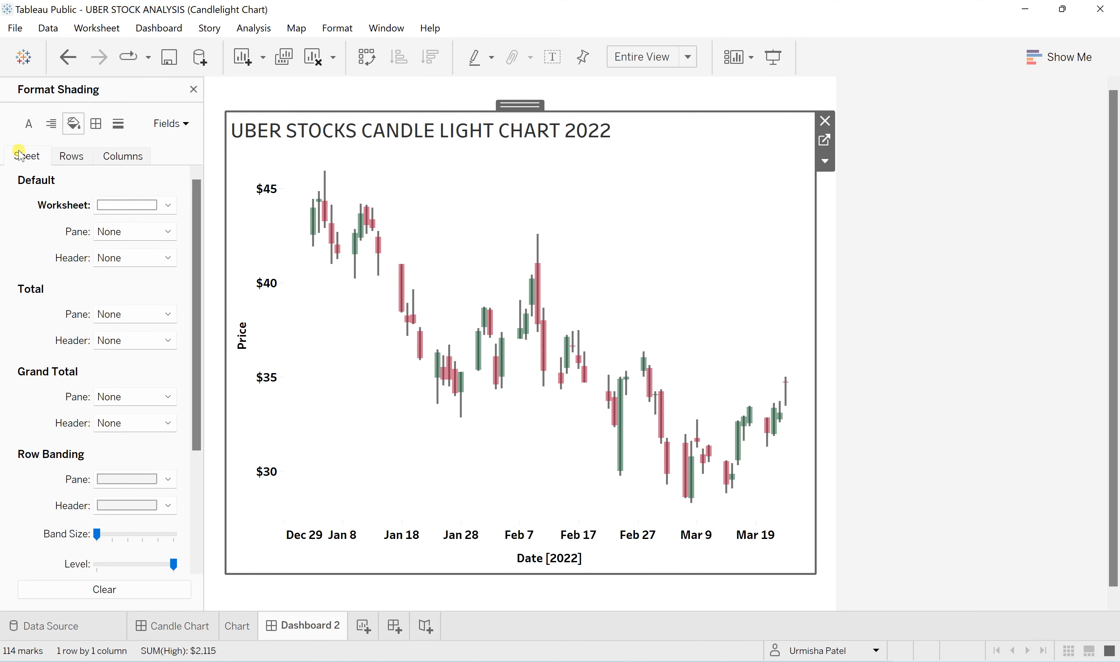
left_click(119, 207)
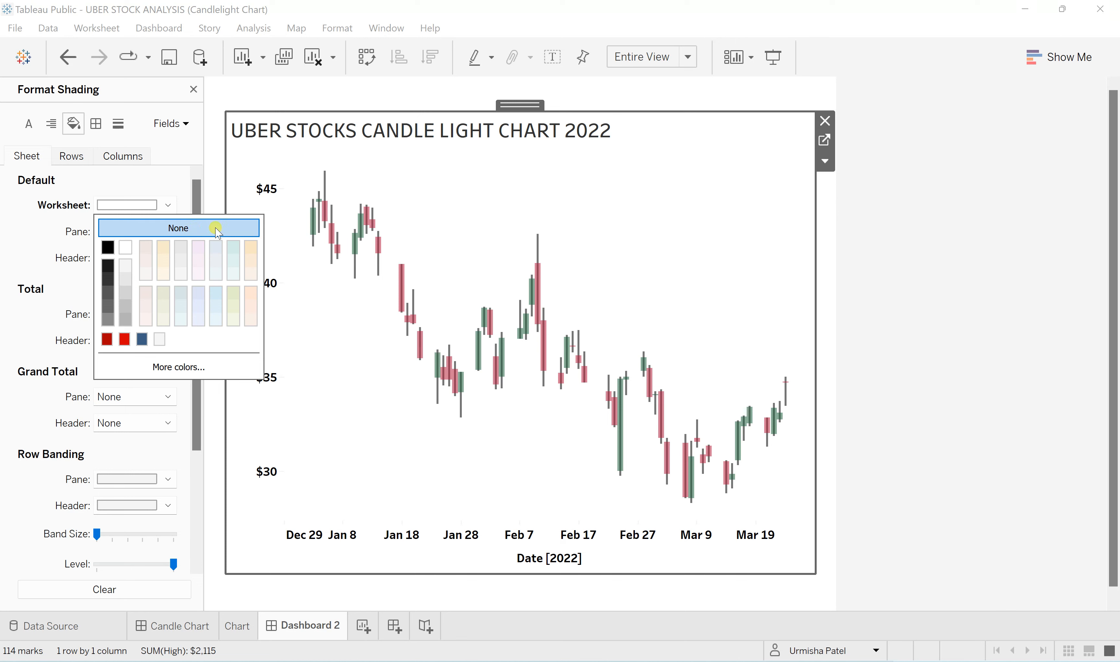
left_click(195, 233)
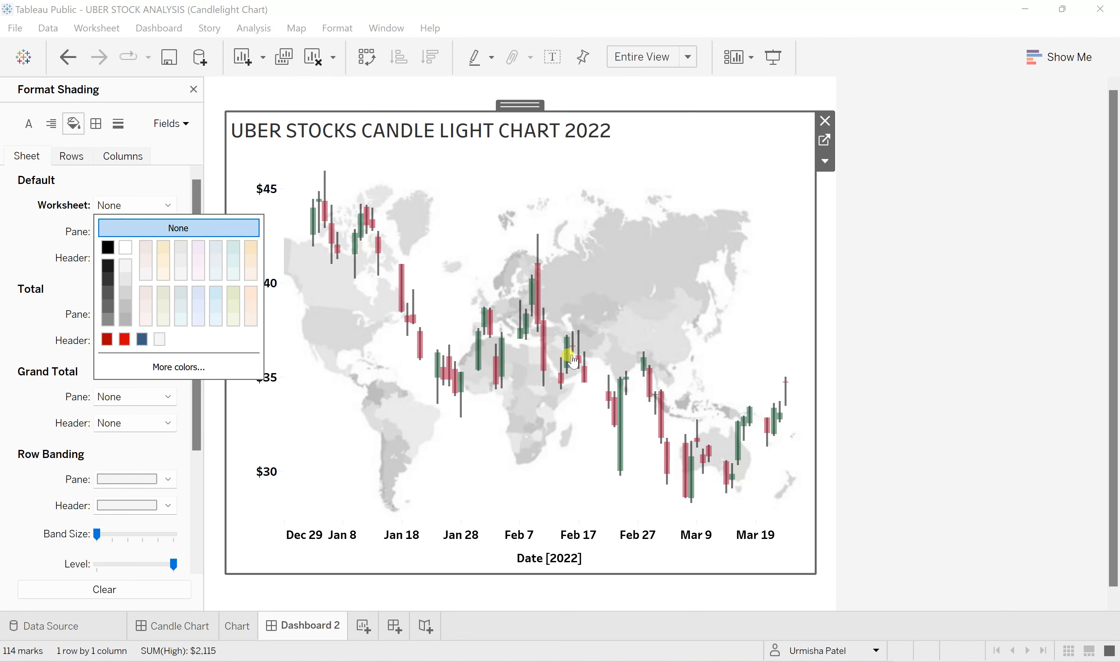
left_click(894, 332)
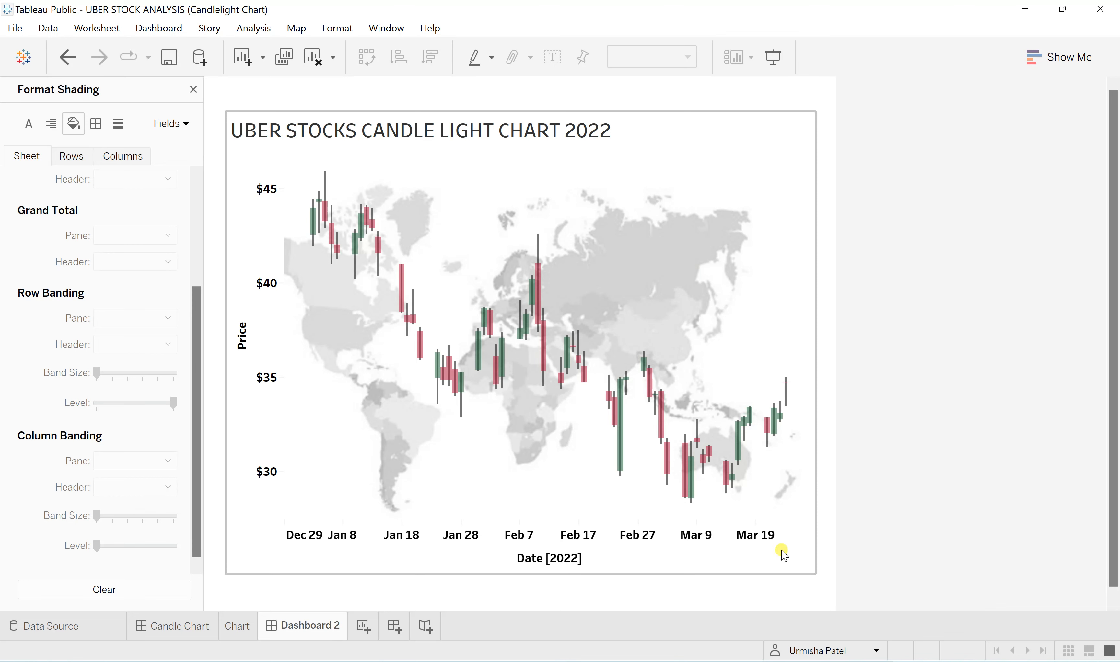
- Hide the header of the chart's Date axis and deselect the chart
left_click(306, 552)
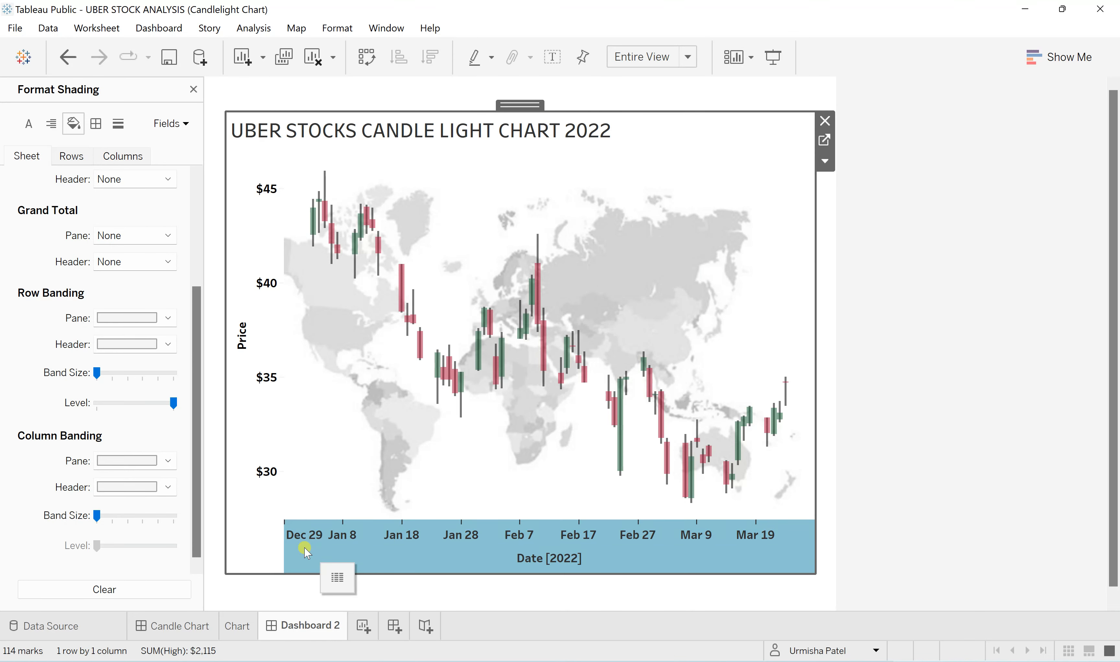
right_click(306, 551)
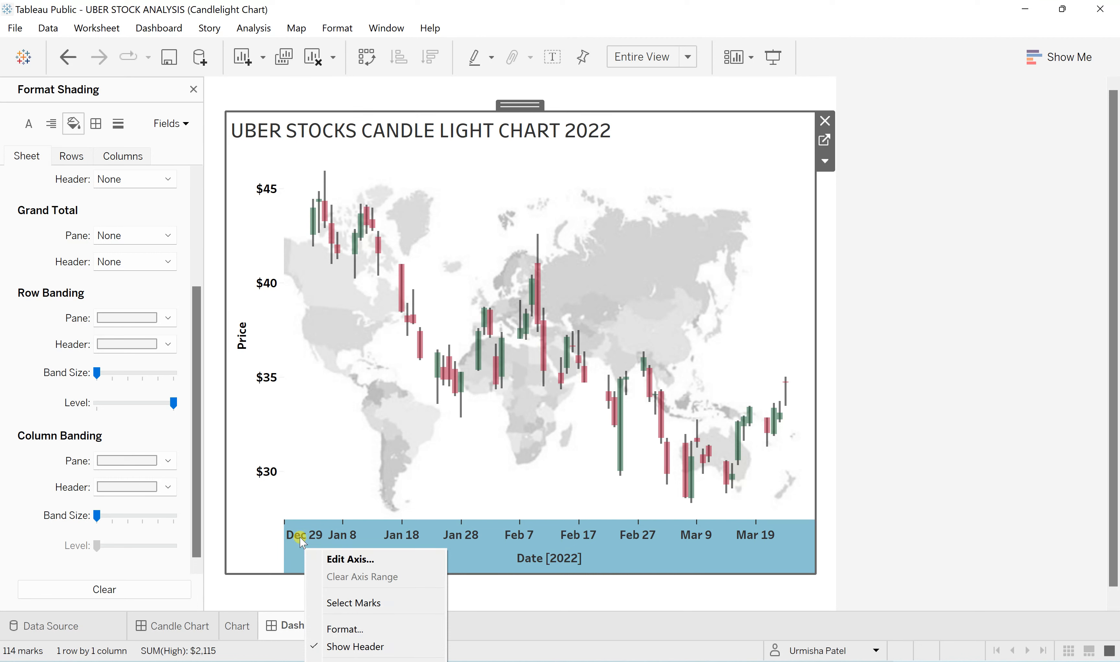
left_click(368, 648)
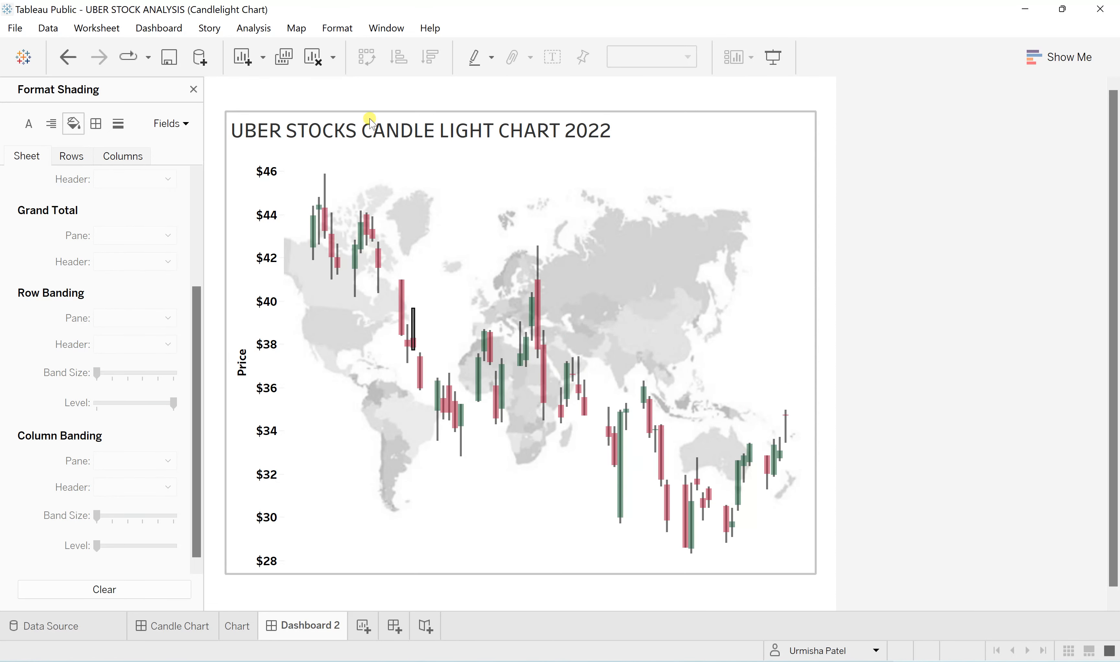
left_click(1031, 382)
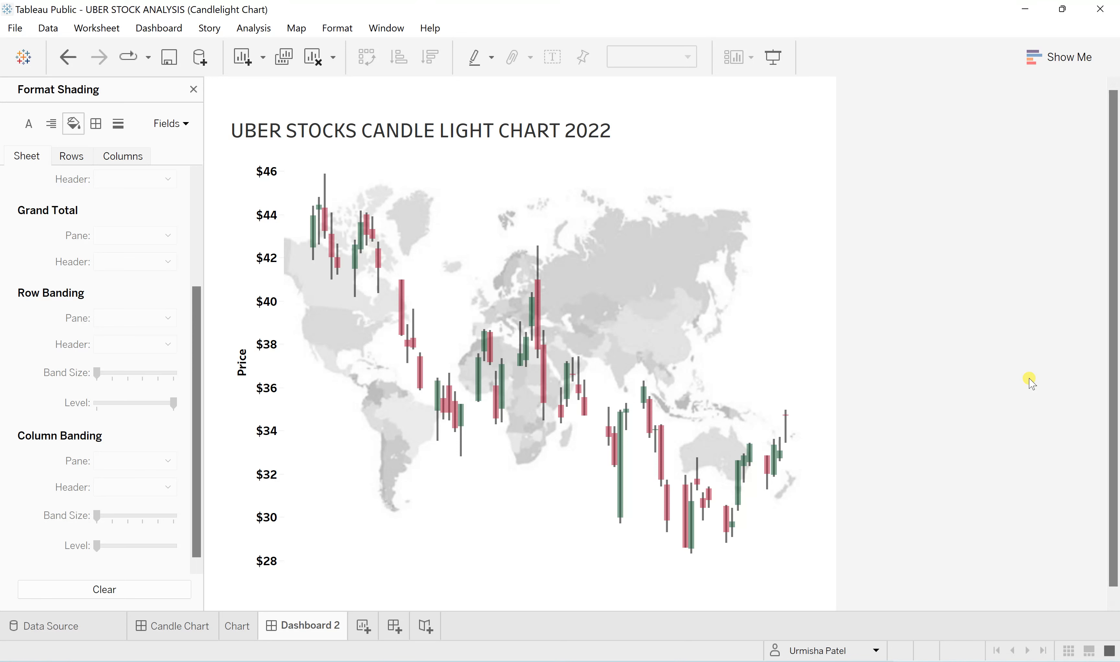